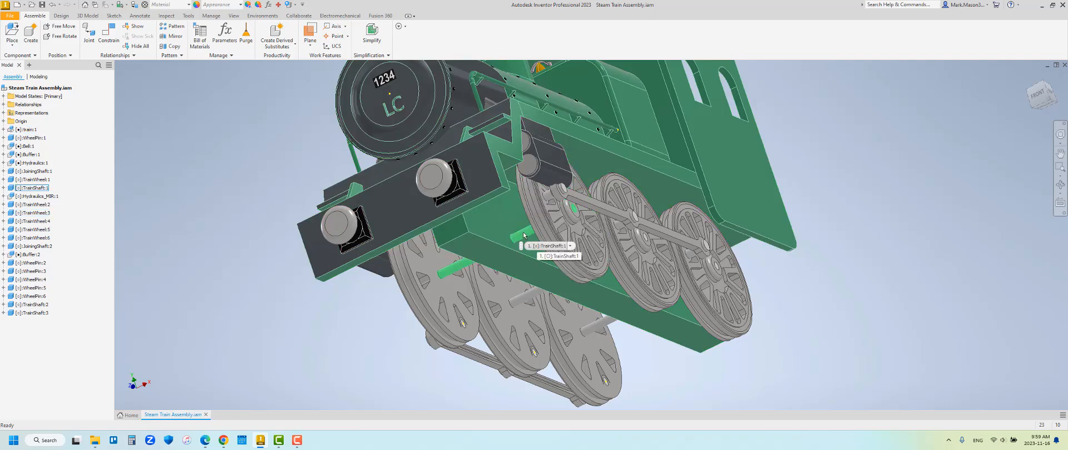
- Locate the front wheel shaft and the wheel mounted on it, TrainWheel:3, and expand both components to show their relationships
key("Escape")
middle_click_drag(370, 329, 390, 322)
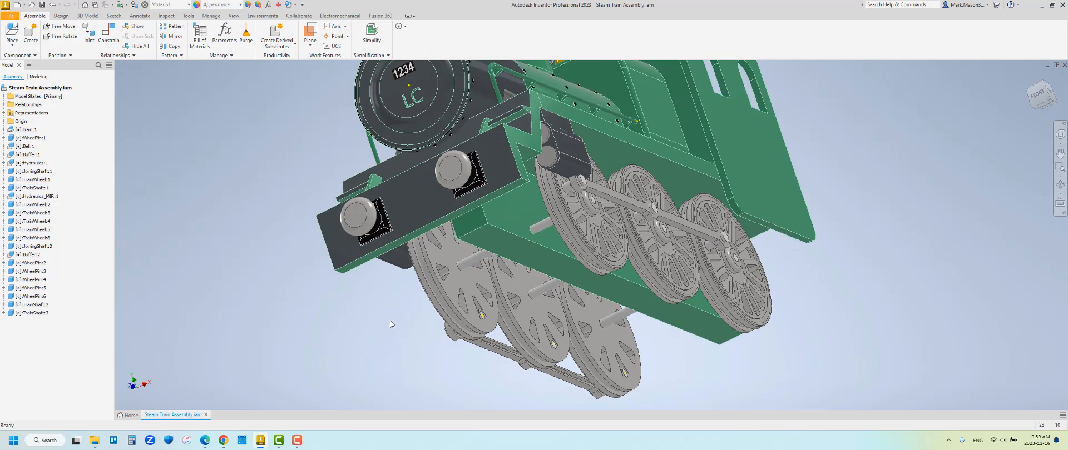
left_click(539, 227)
left_click(11, 190)
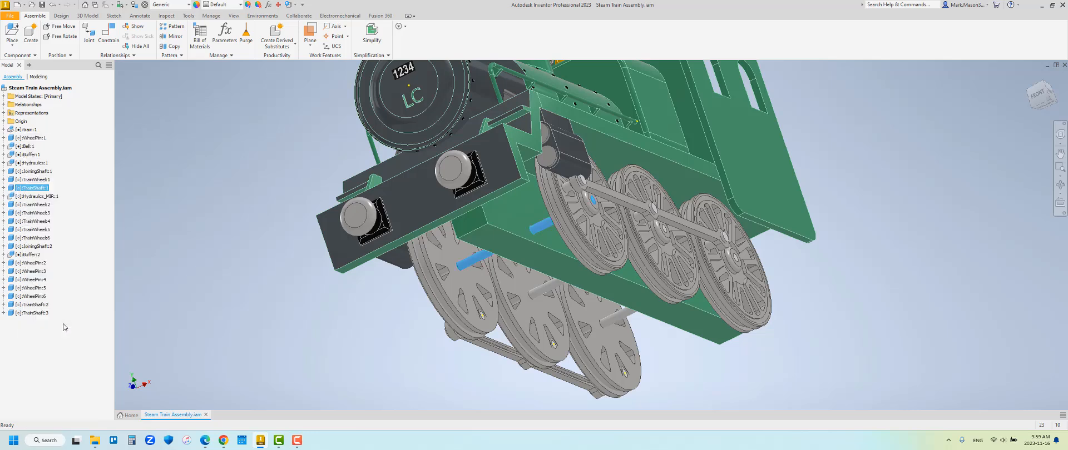
left_click(211, 311)
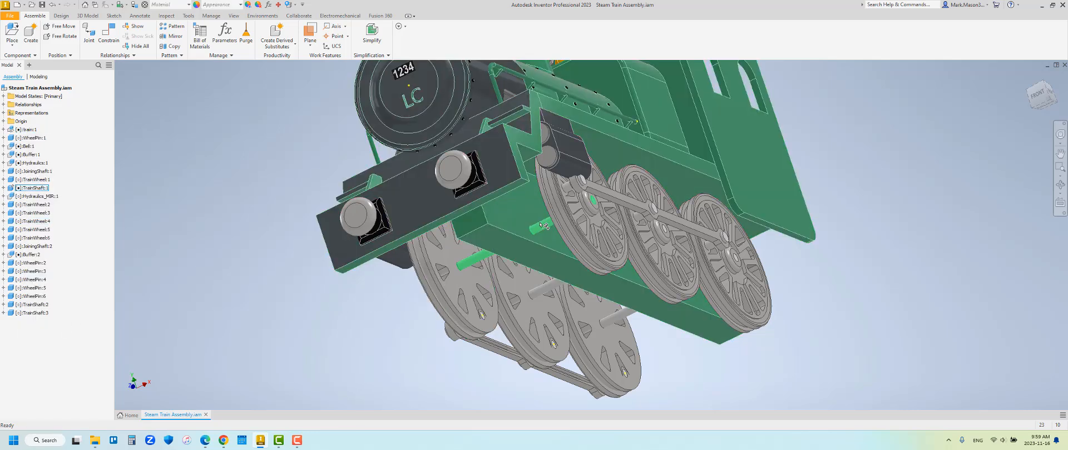
left_click(576, 218)
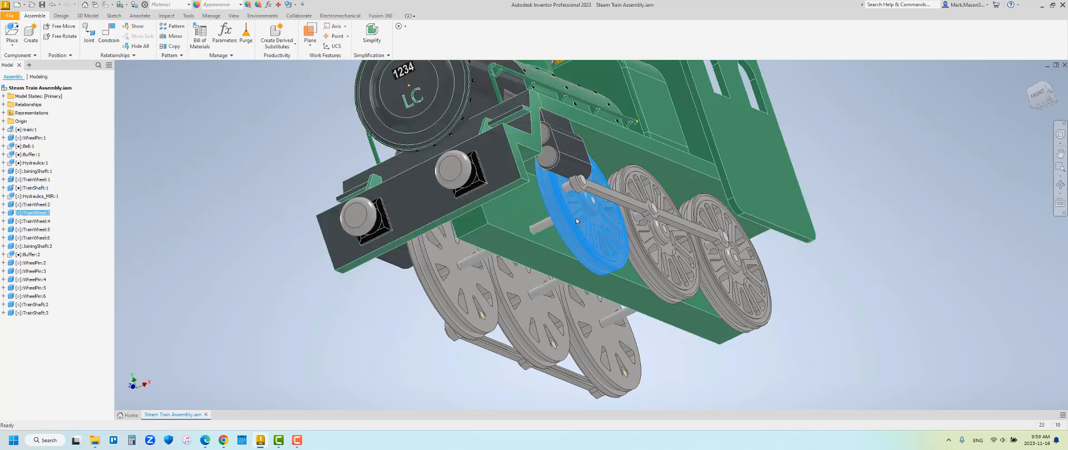
left_click(544, 225)
left_click(3, 188)
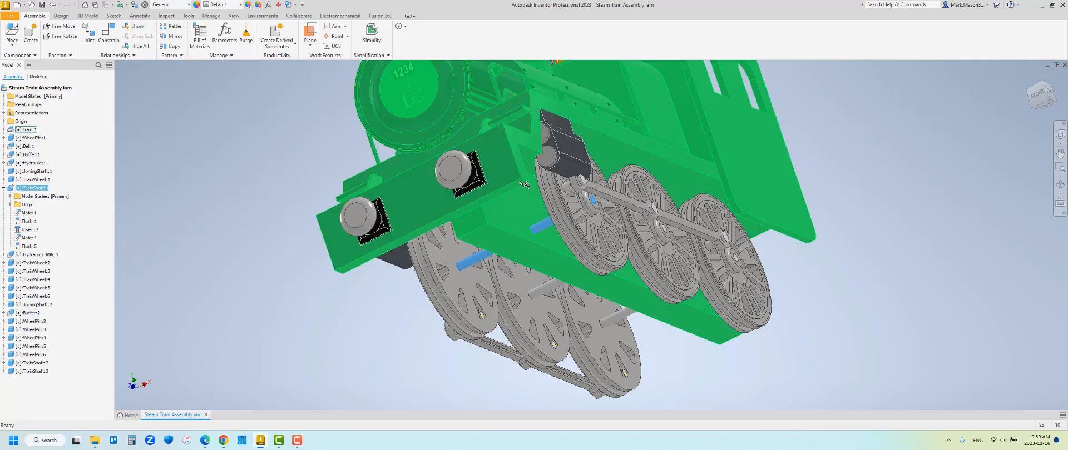
left_click(572, 210)
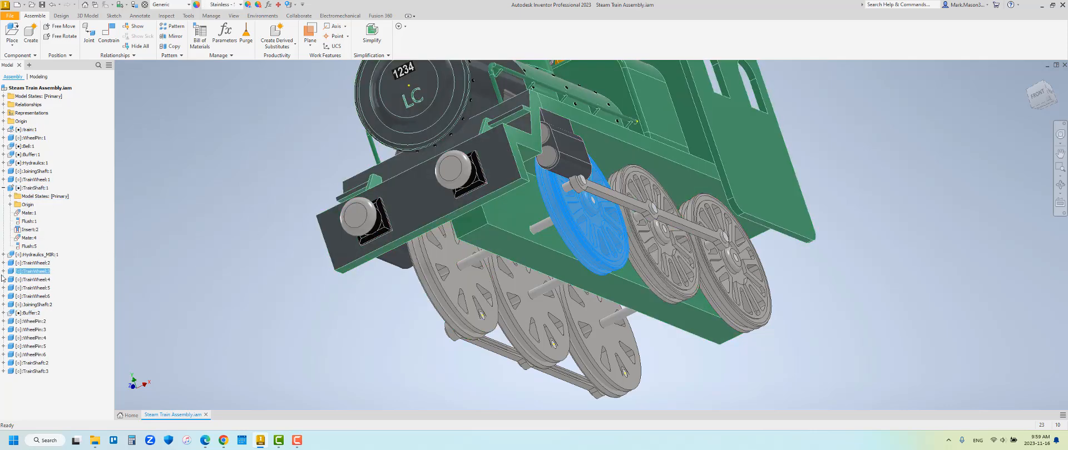
left_click(4, 271)
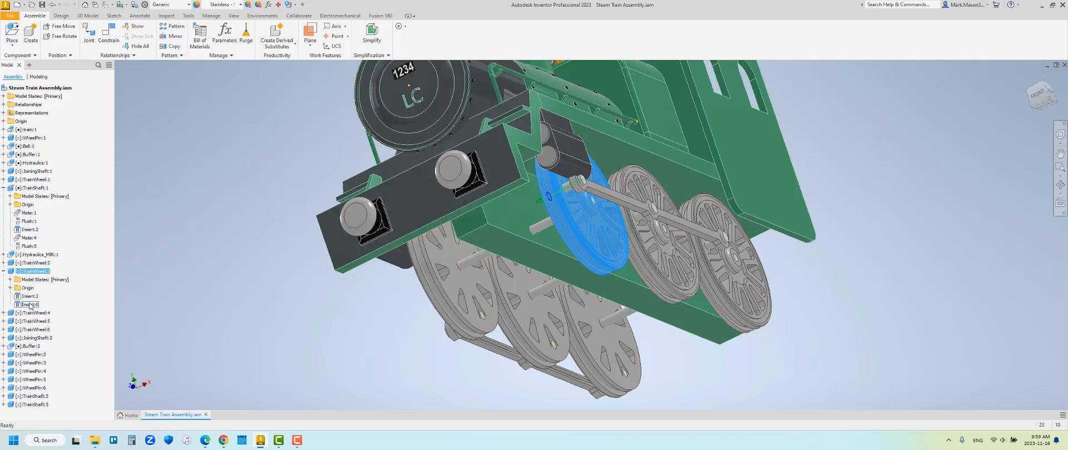
- Reveal the origin geometry of TrainShaft:1 and TrainWheel:3 and check the orientation of each component's YZ plane
left_click(10, 204)
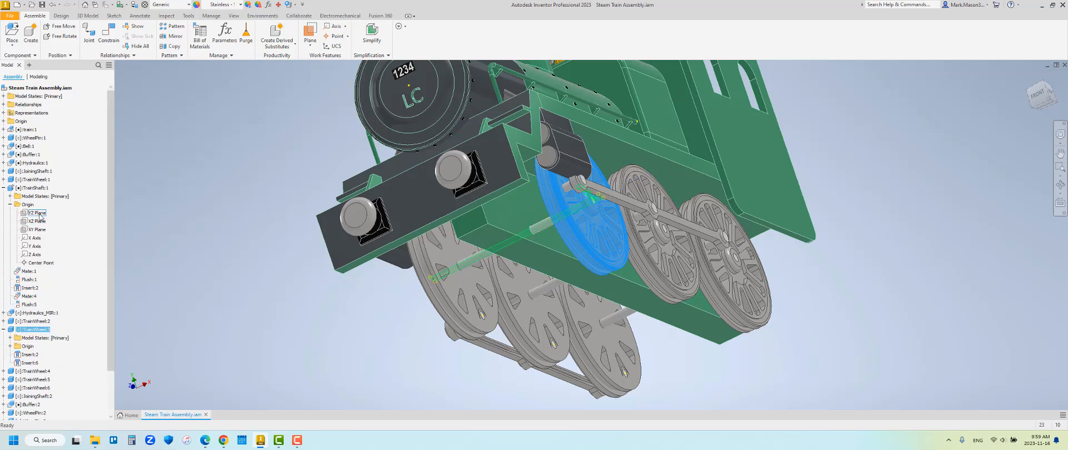
left_click(39, 214)
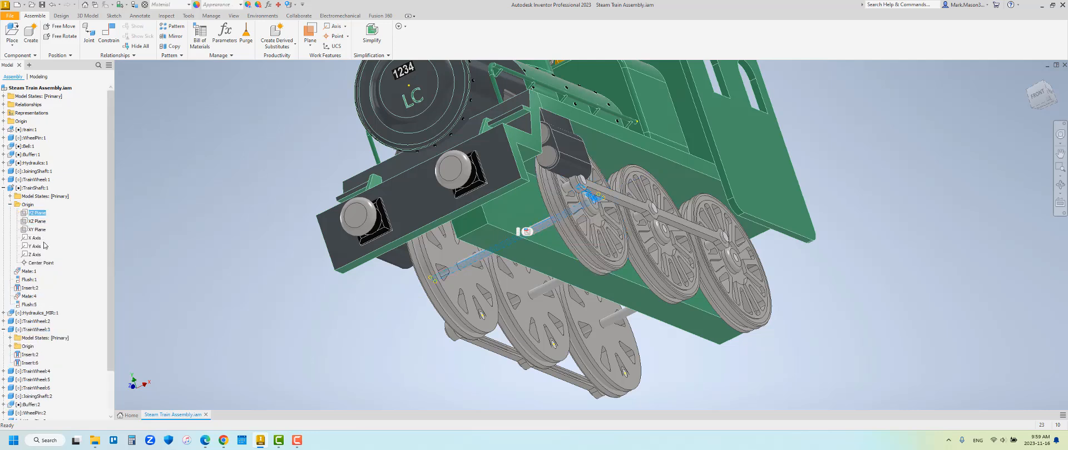
left_click(10, 347)
left_click(36, 355)
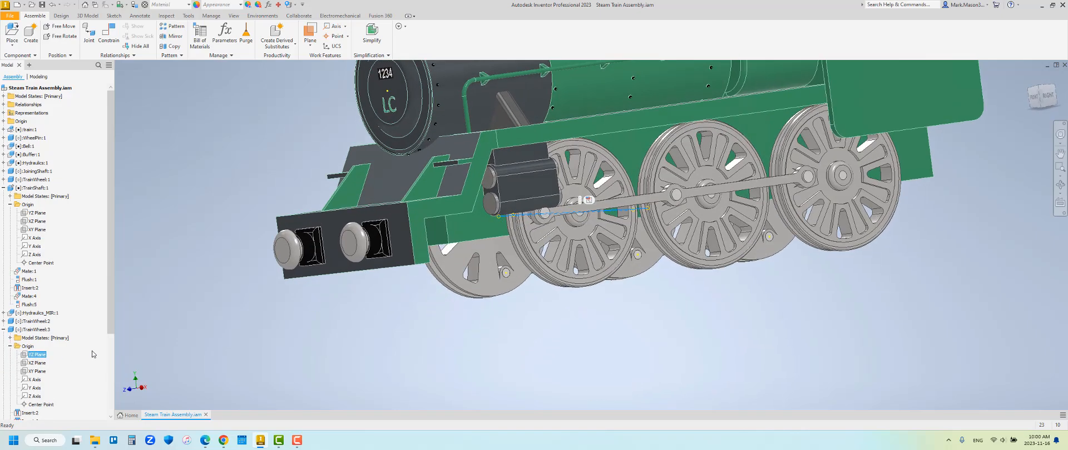
left_click(202, 307)
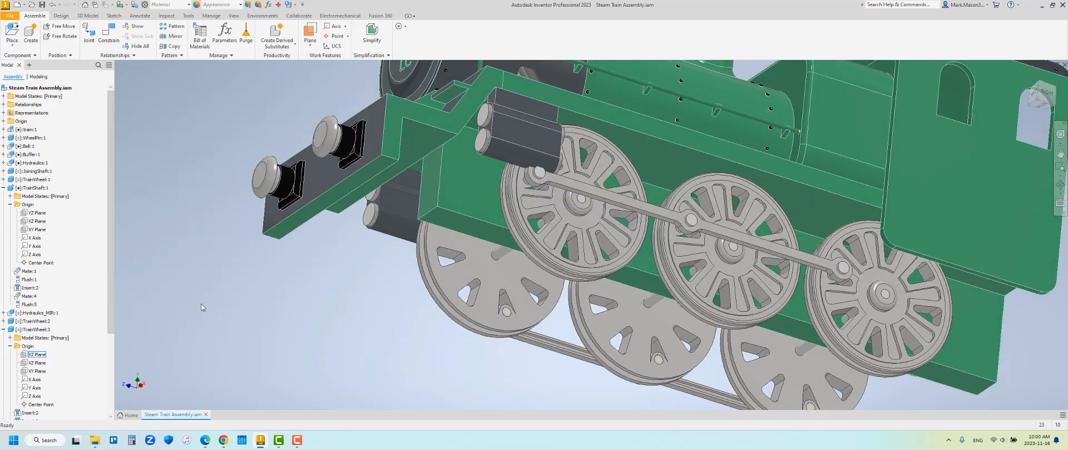
key("c")
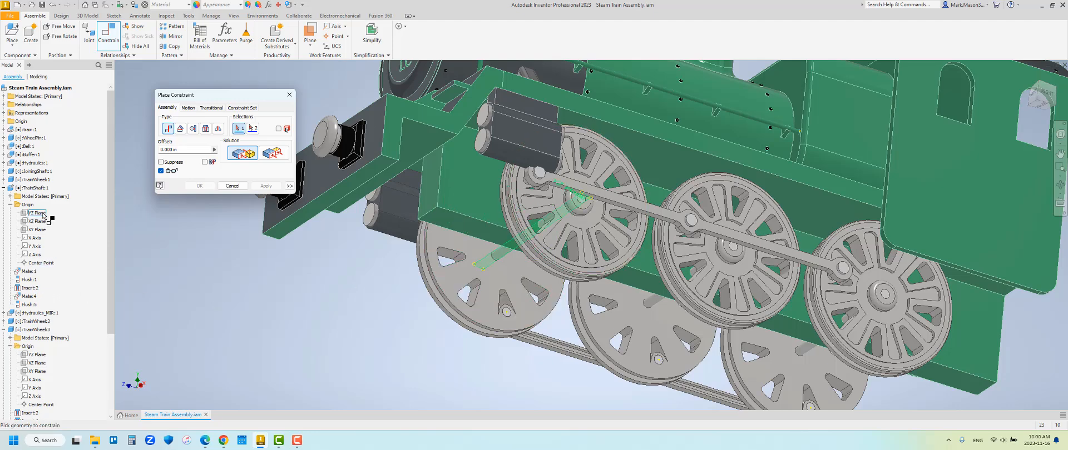
left_click(180, 128)
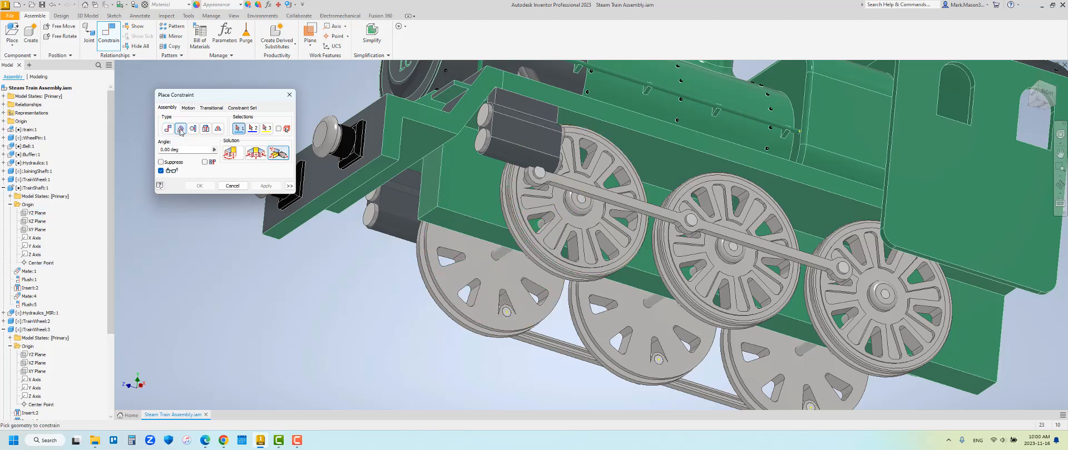
left_click(229, 157)
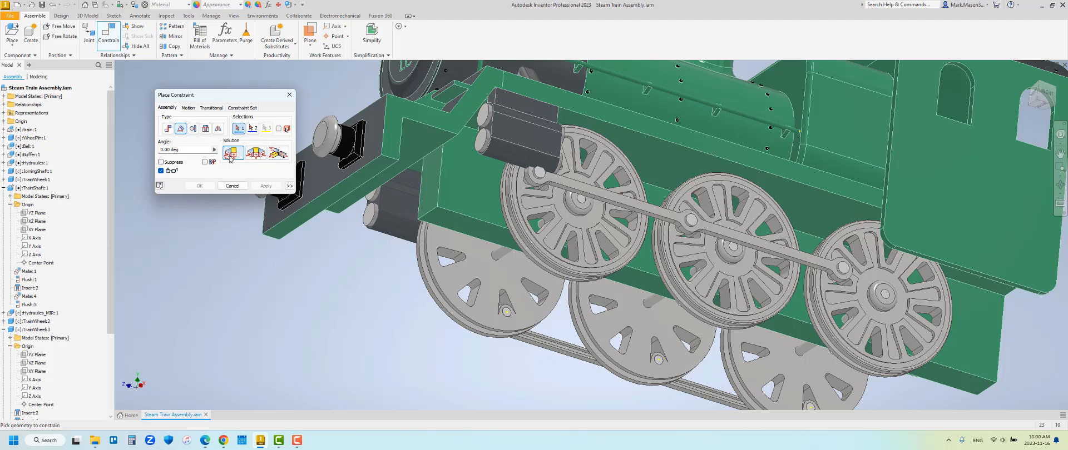
left_click(37, 215)
left_click(37, 355)
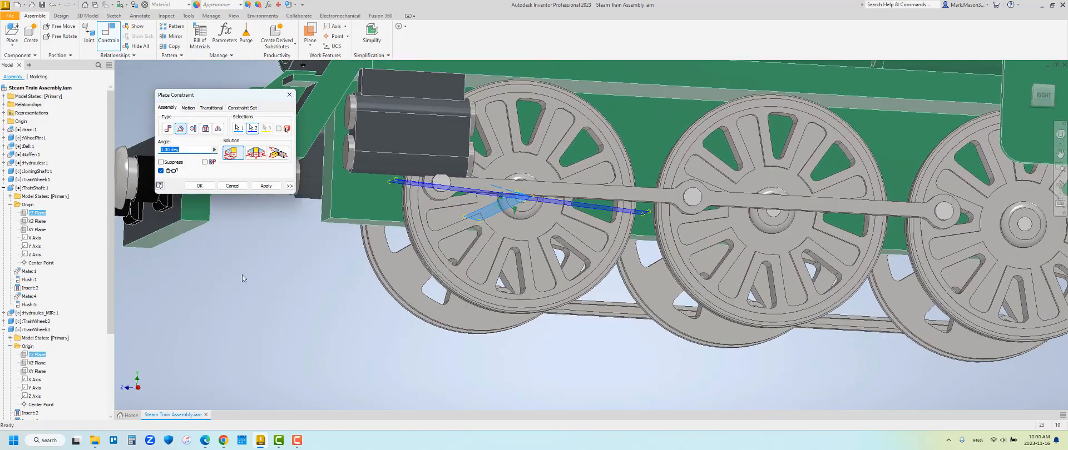
type("90")
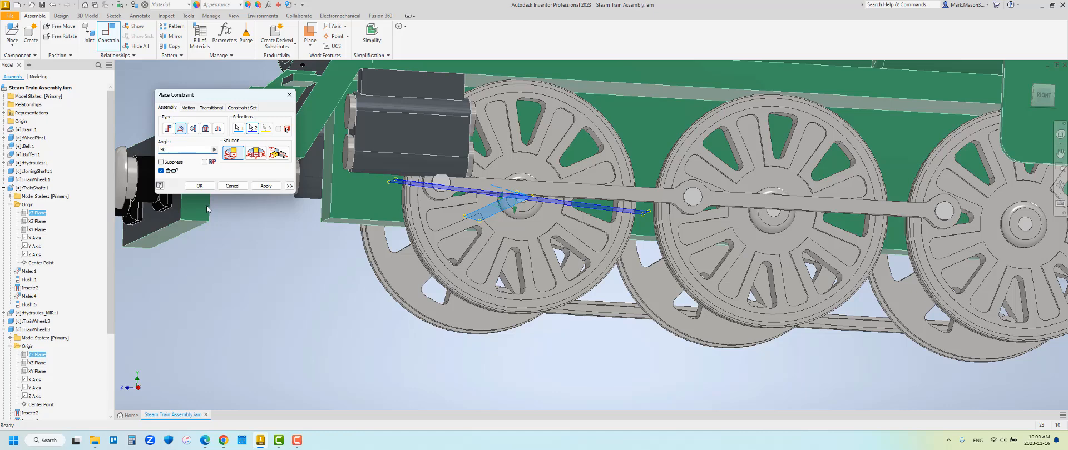
left_click(233, 186)
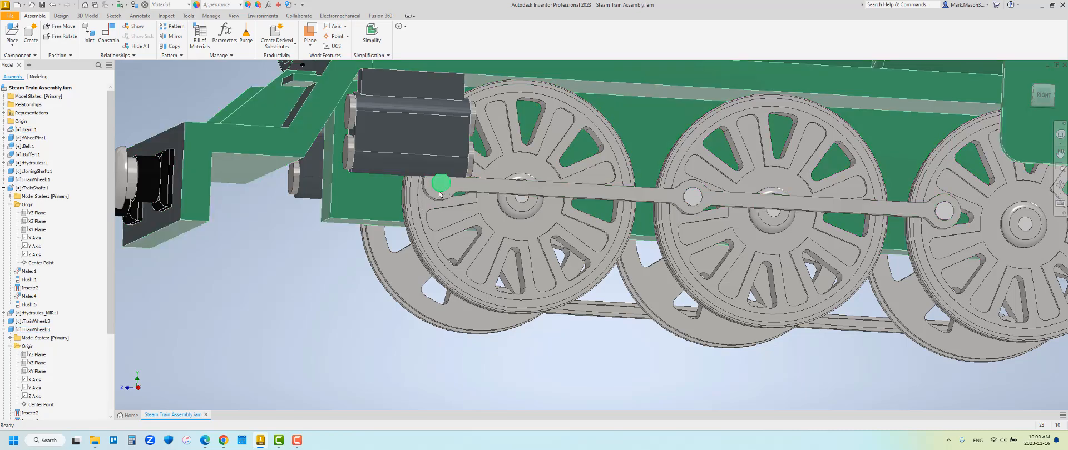
- Rotate the wheels by their coupling rod and try a directed angle constraint between the YZ planes of TrainShaft:1 and TrainWheel:3, testing 45 and 0 degrees
left_click_drag(464, 191, 603, 232)
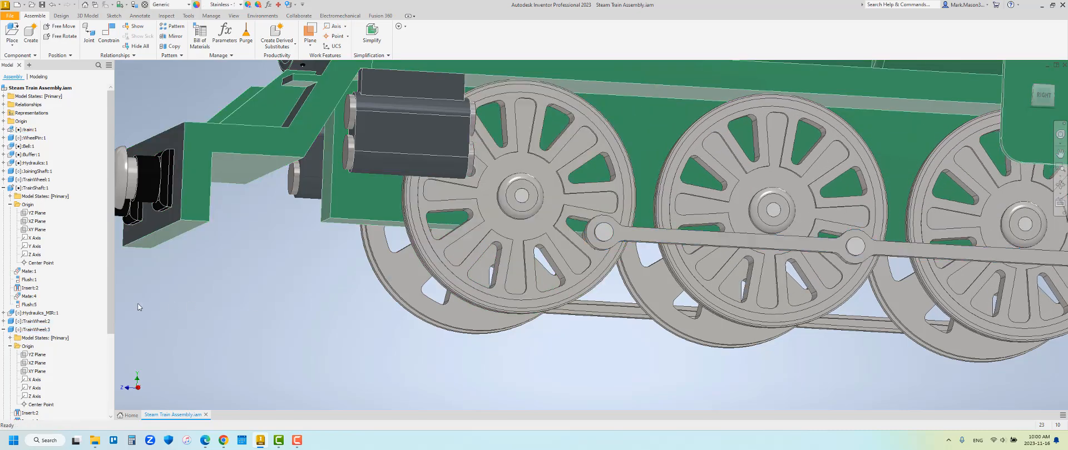
key("c")
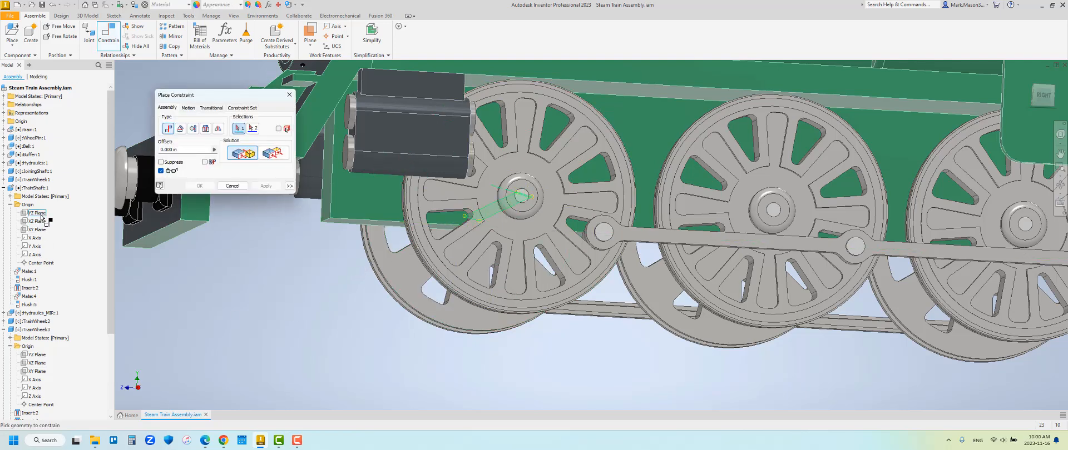
left_click(180, 128)
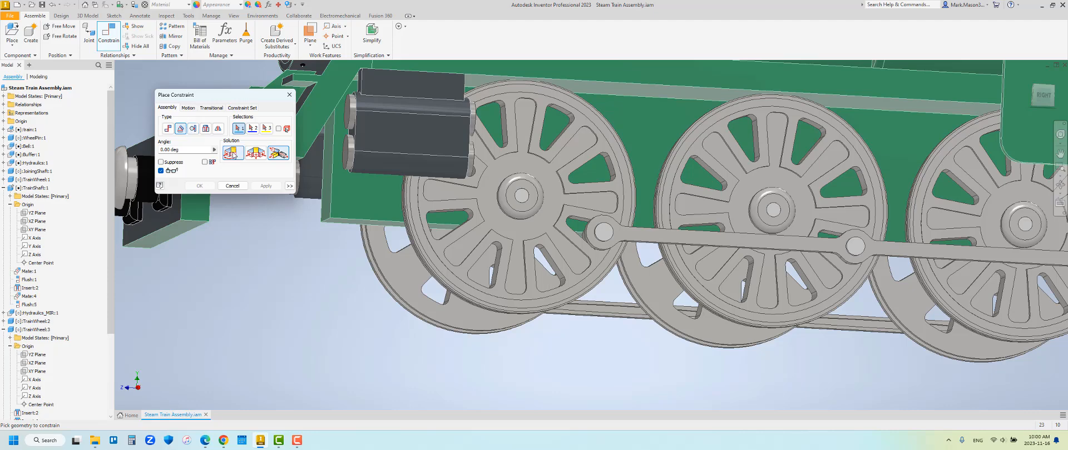
left_click(38, 213)
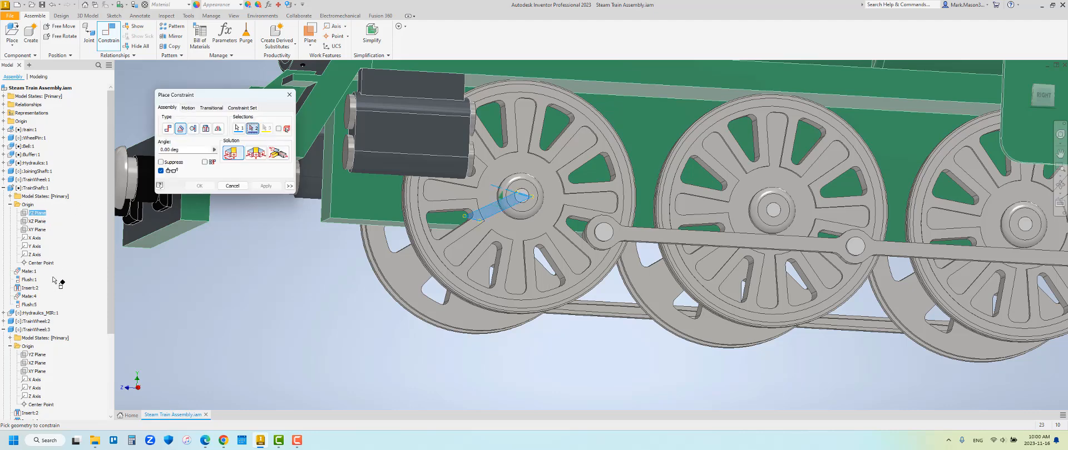
left_click(38, 355)
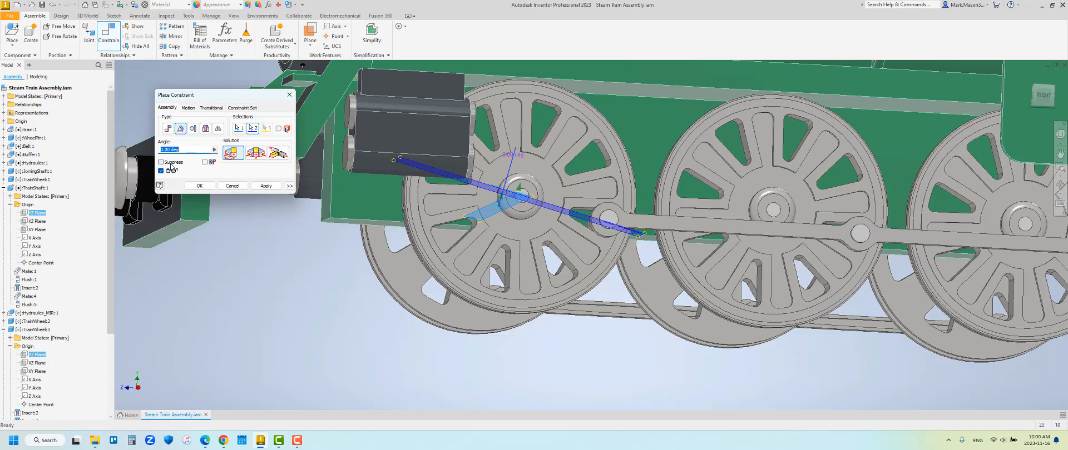
type("45")
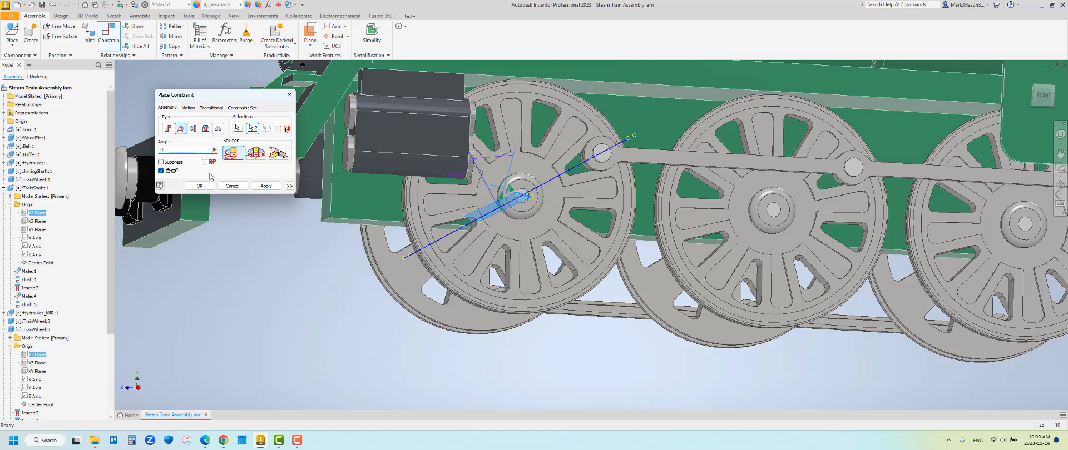
left_click(199, 185)
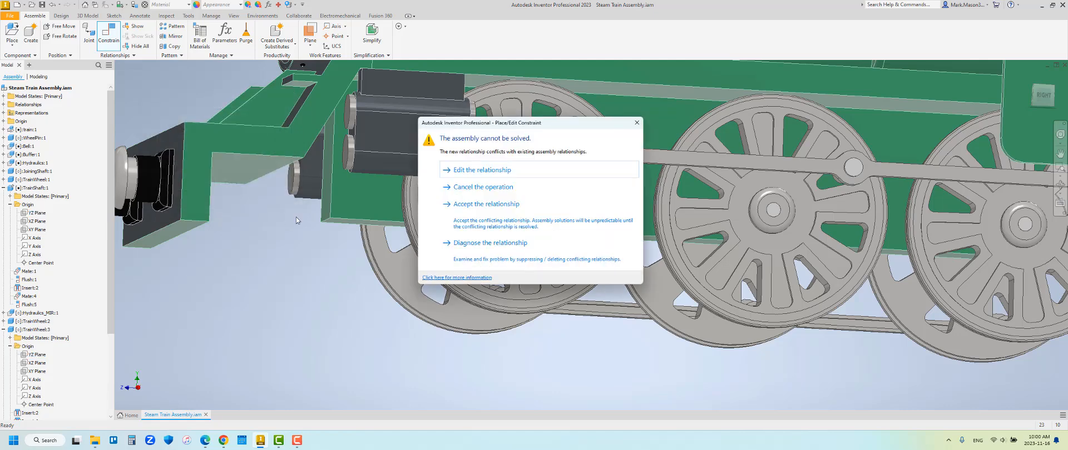
key("Escape")
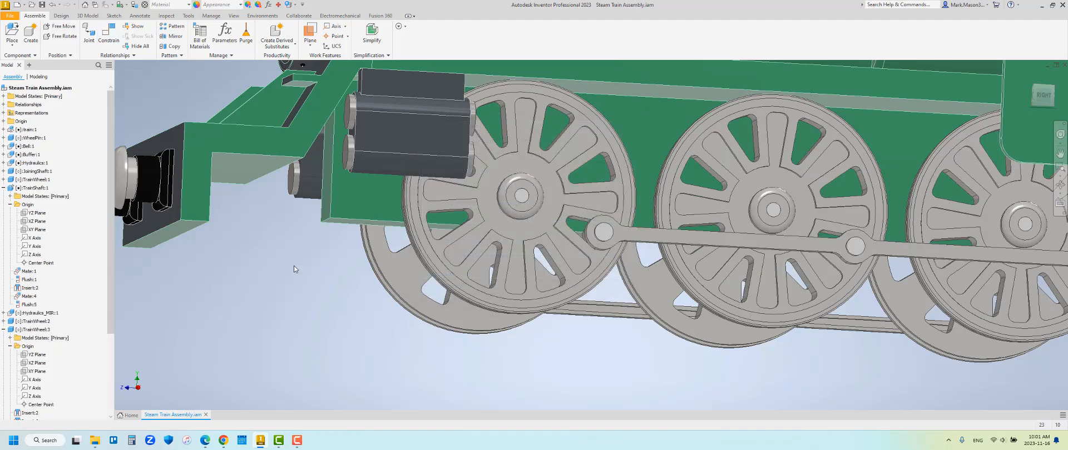
- Add a directed angle constraint of 0 degrees between the YZ plane of TrainShaft:1 and the YZ plane of TrainWheel:3
key("c")
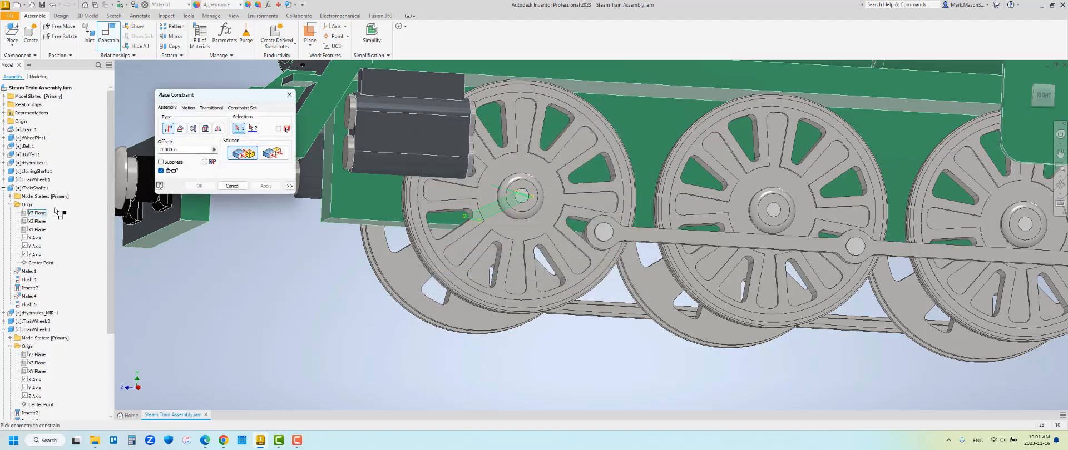
left_click(181, 130)
left_click(227, 155)
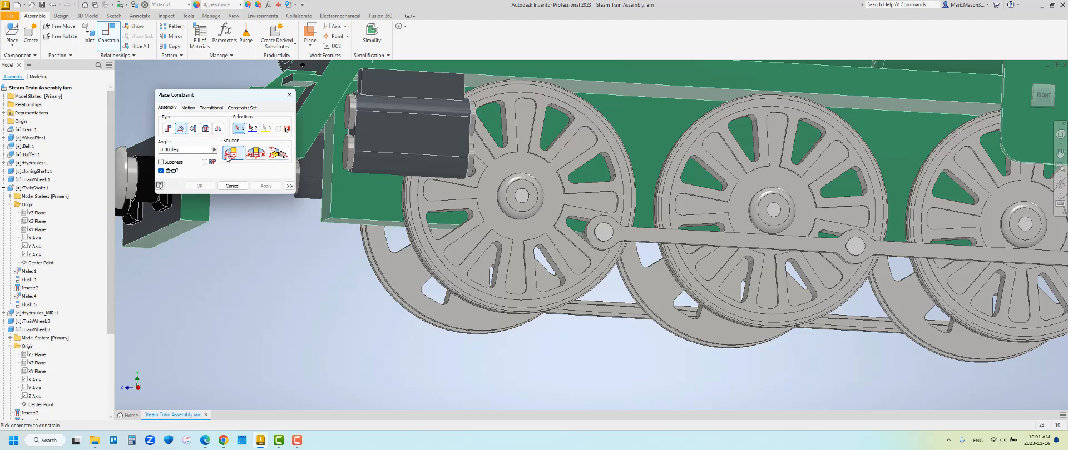
left_click(36, 213)
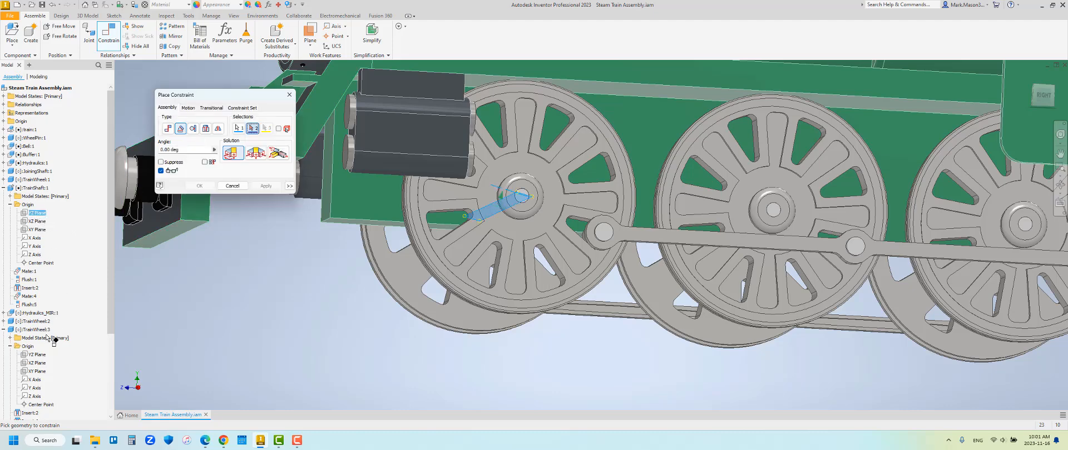
left_click(36, 354)
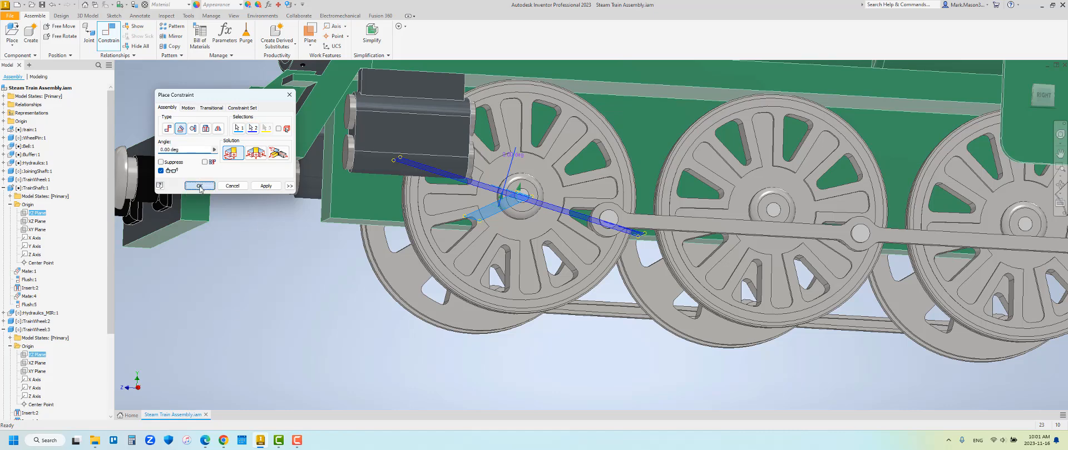
left_click(200, 186)
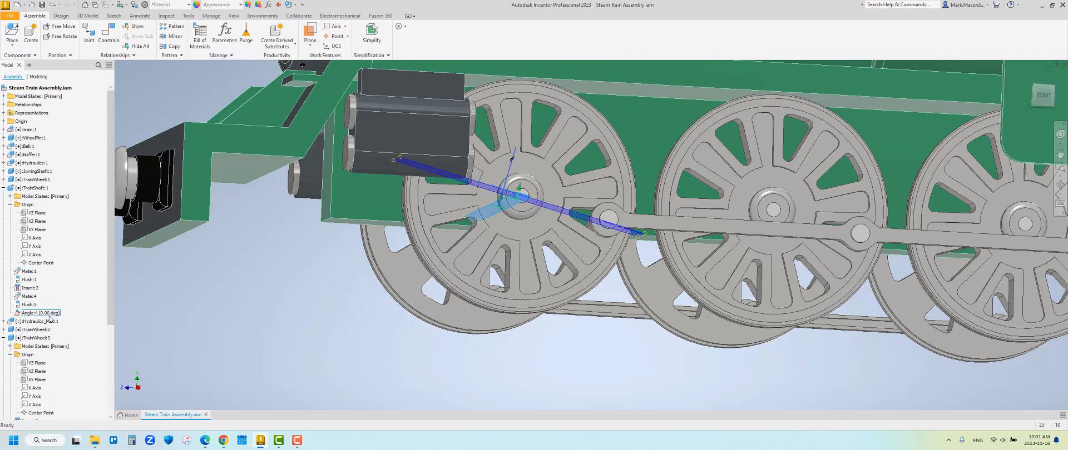
- Drive the new angle constraint from 0 to 100 degrees, playing the wheel motion forward and in reverse
right_click(50, 315)
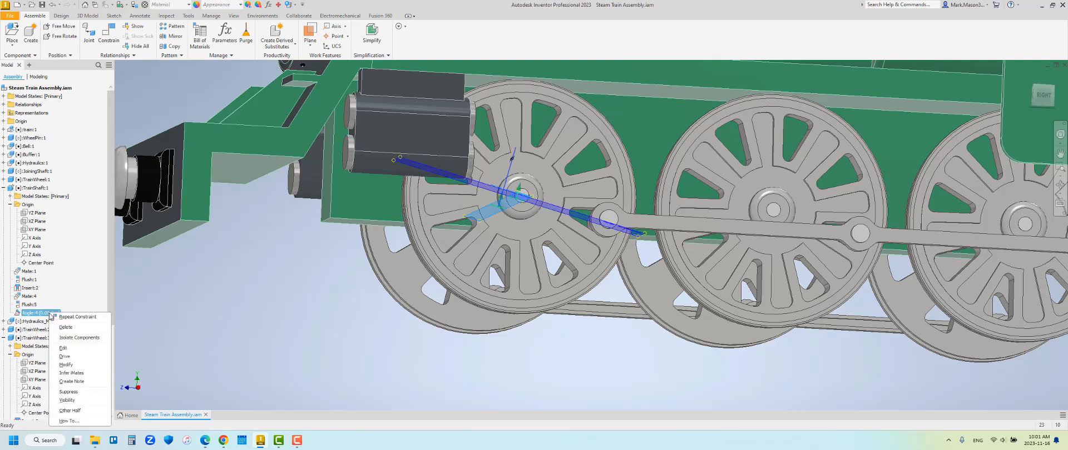
left_click(83, 358)
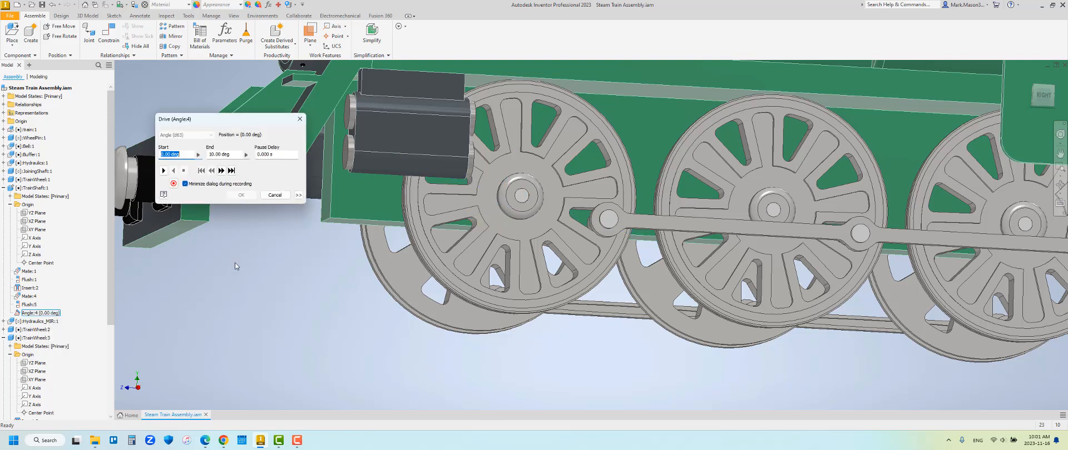
key("Tab")
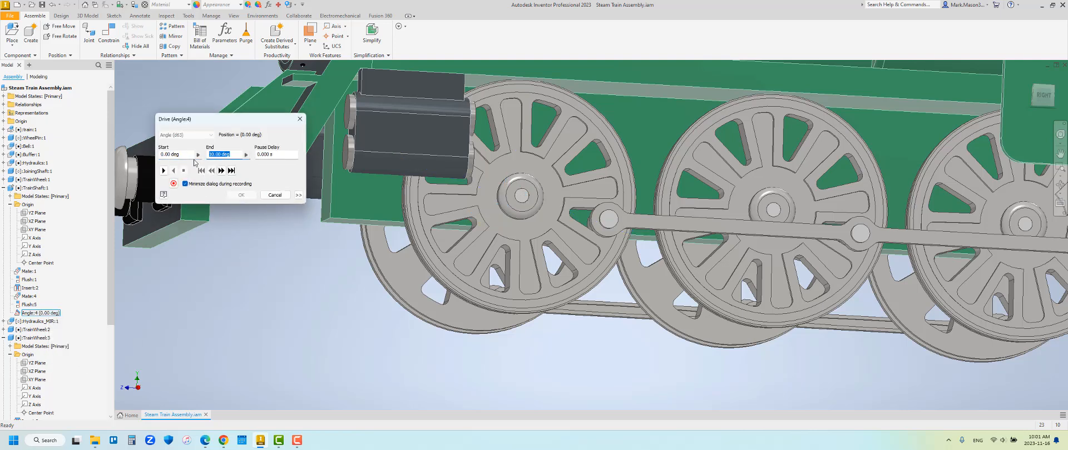
type("100")
left_click(164, 171)
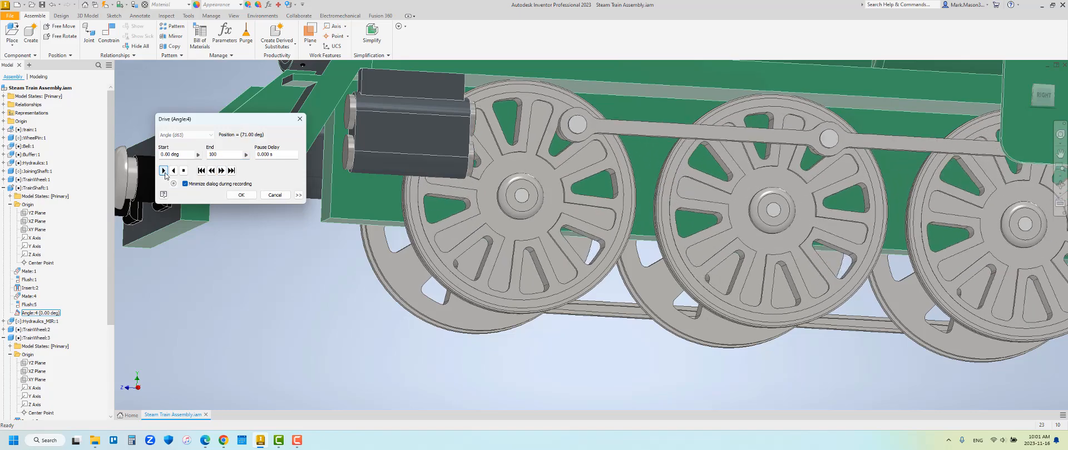
left_click(174, 170)
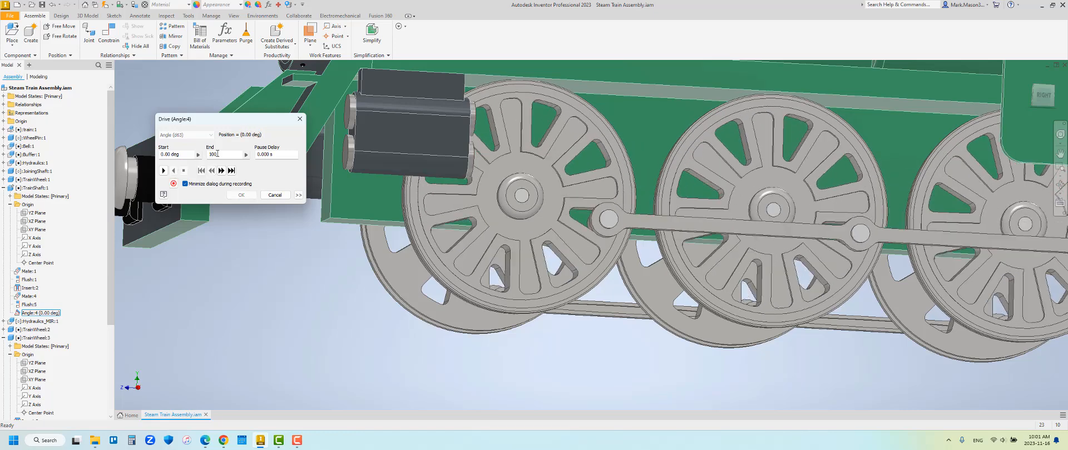
- Set the end angle of the drive to 120 degrees and play the wheel motion forward and in reverse
left_click_drag(226, 154, 193, 159)
type("12")
left_click(164, 171)
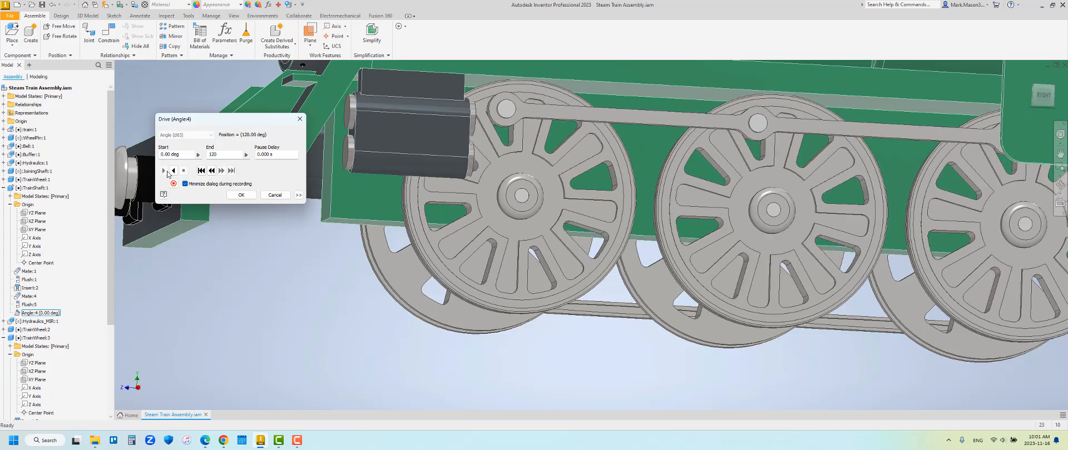
left_click(173, 170)
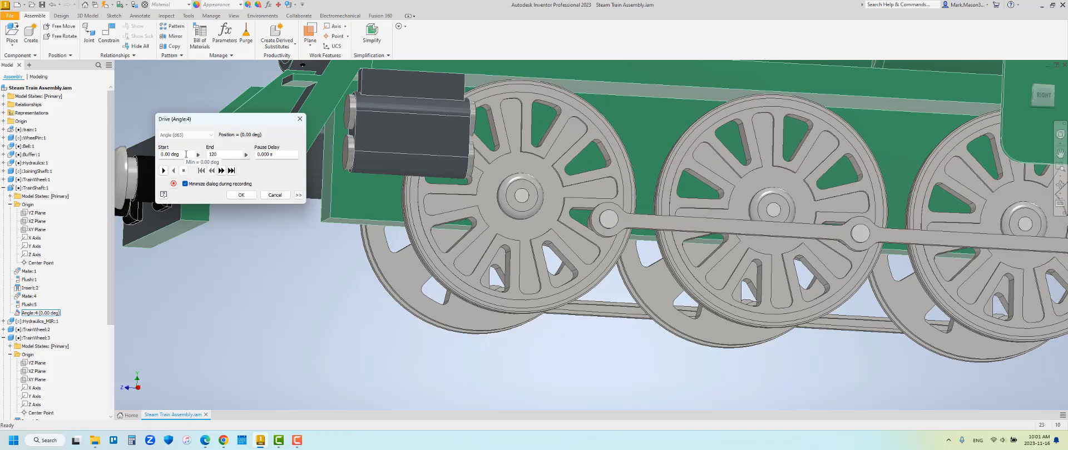
- Try a drive start angle of -100 degrees, set it to -120 degrees, and play the wheel motion in reverse and forward
type("-100")
left_click(174, 171)
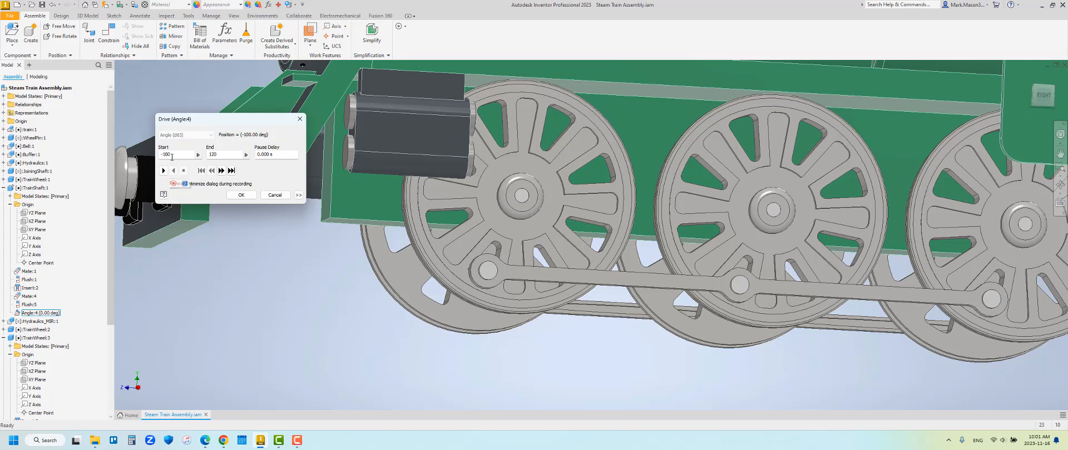
left_click_drag(172, 155, 166, 156)
type("20")
left_click(173, 171)
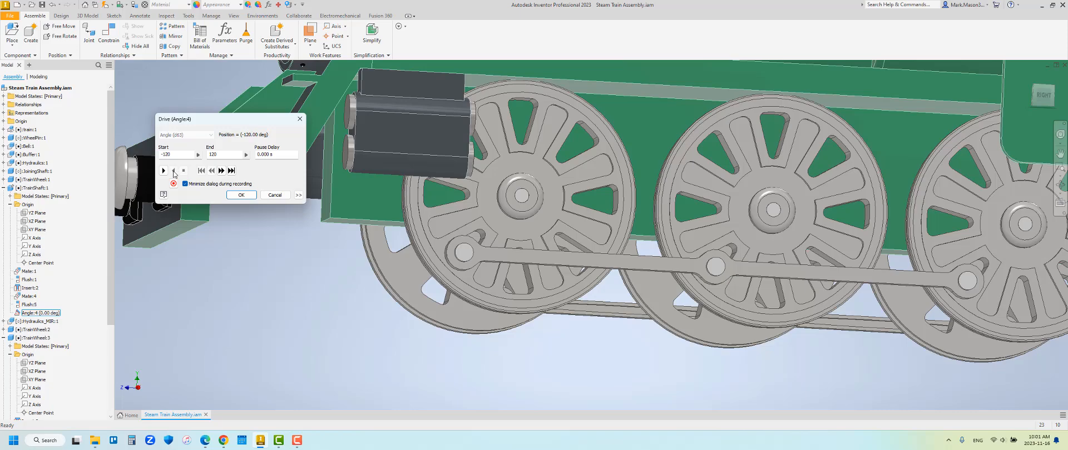
left_click(163, 170)
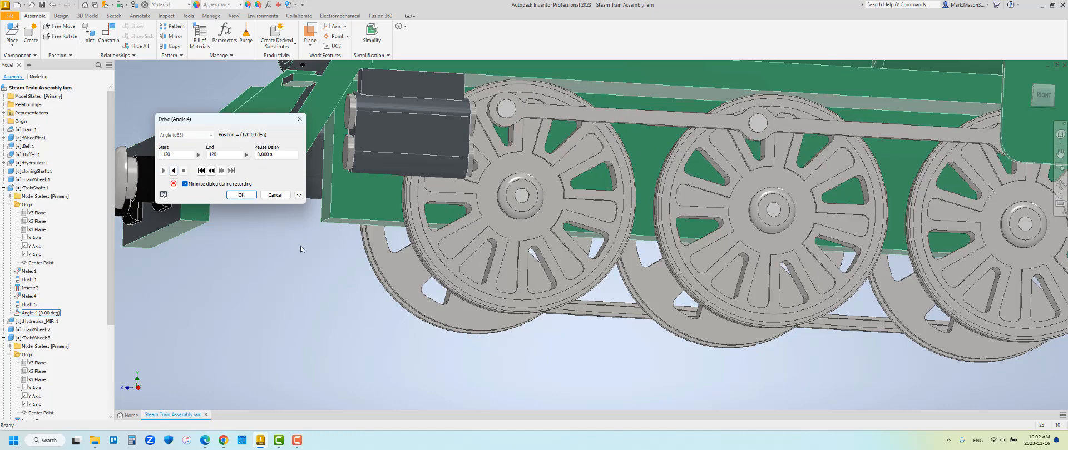
- Set up a recording of the drive as an AVI file named "constraint - Steam engine.avi" in the Nov 15 folder
left_click(174, 184)
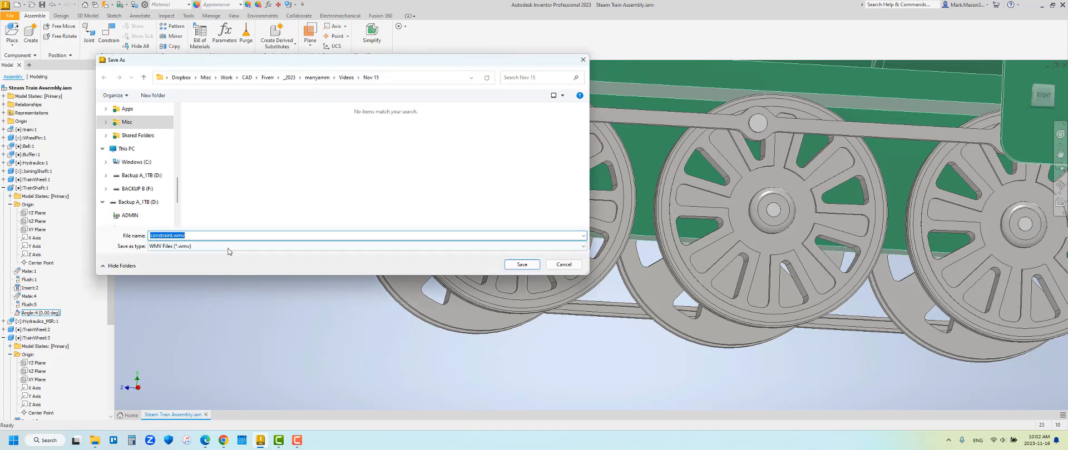
left_click(228, 248)
left_click(231, 261)
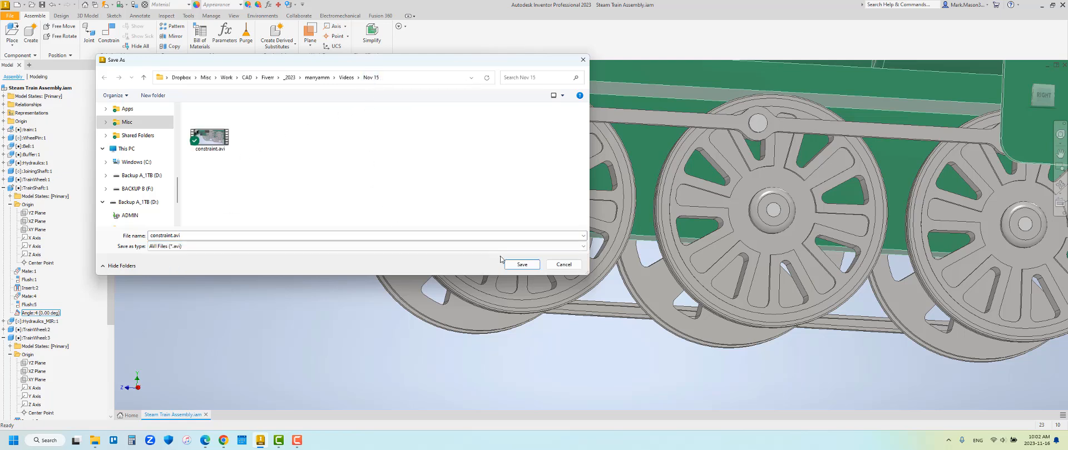
left_click(183, 235)
left_click(173, 236)
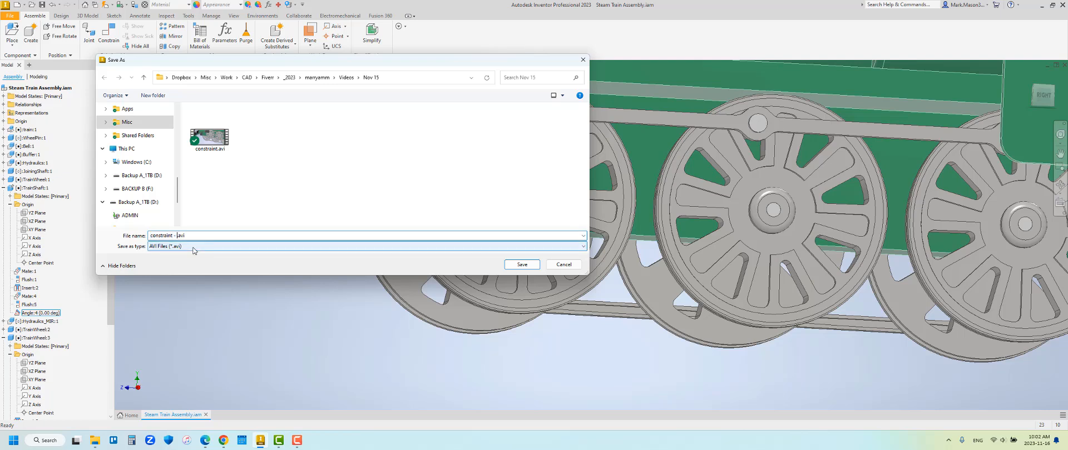
type("- Steam engine")
key("Return")
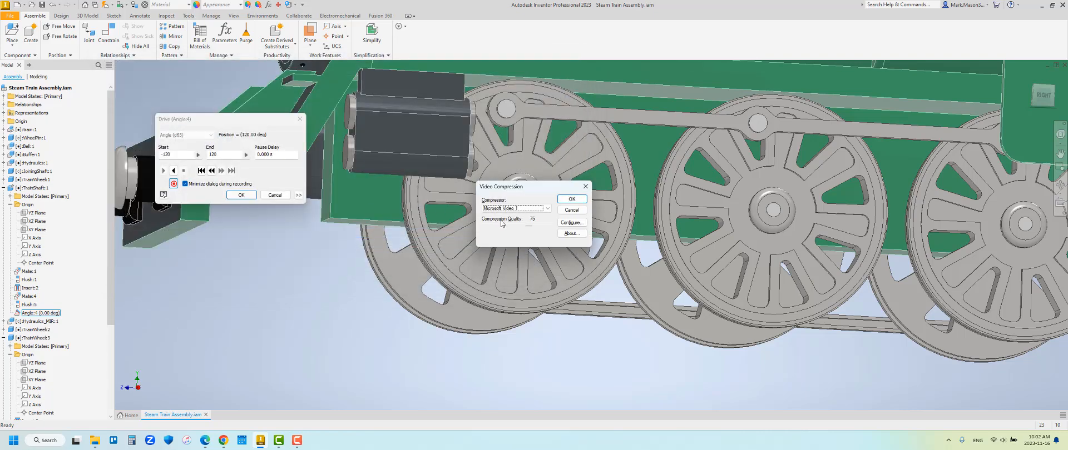
- Review the available video compressors and accept Microsoft Video 1 for the recording
left_click(549, 208)
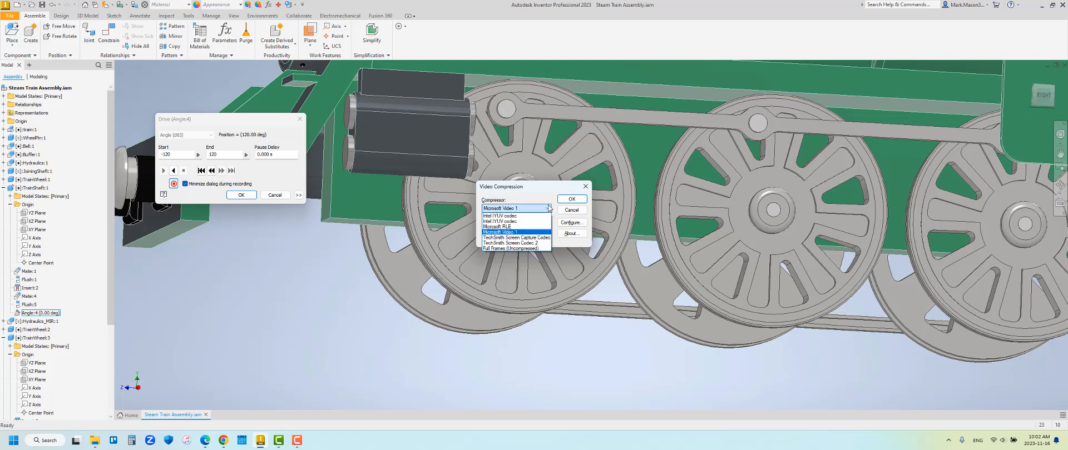
left_click(549, 208)
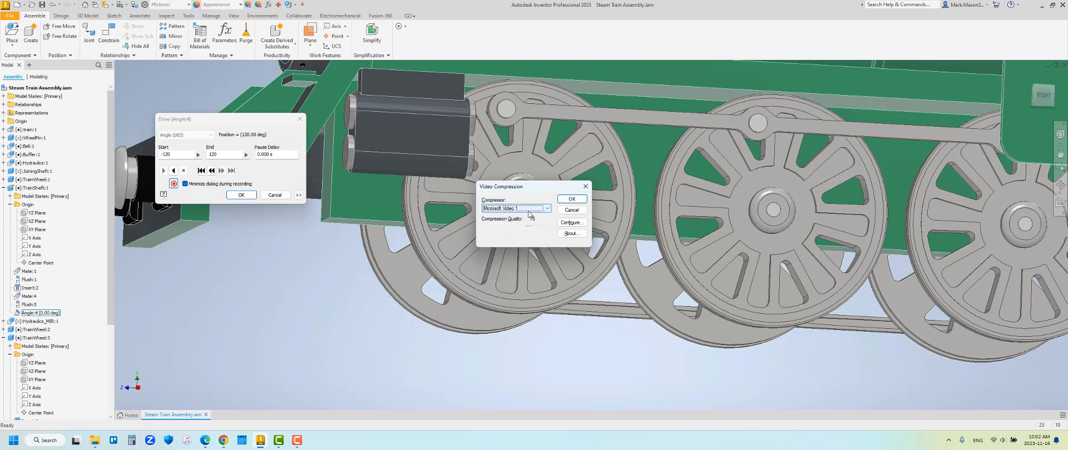
left_click(572, 199)
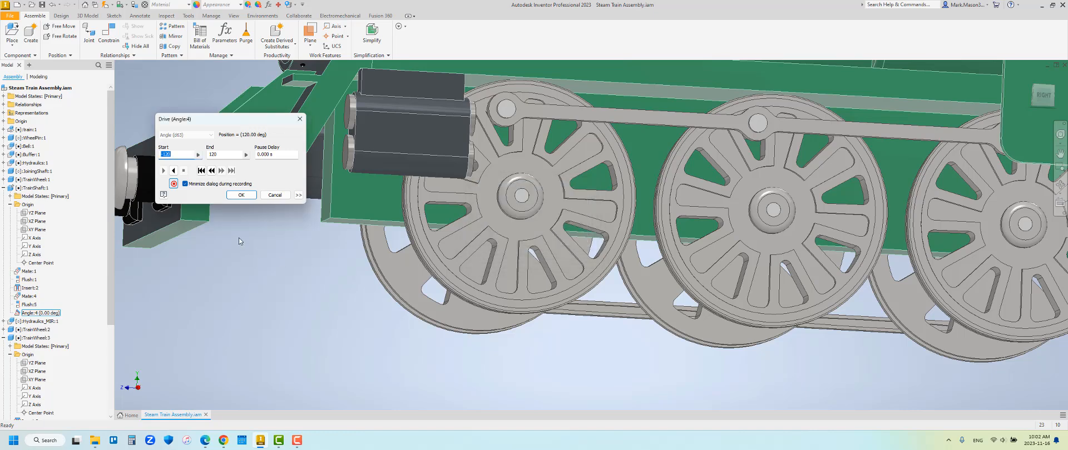
- Record the wheel motion in reverse and forward, accept the drive, and close the media player showing the video
left_click(173, 171)
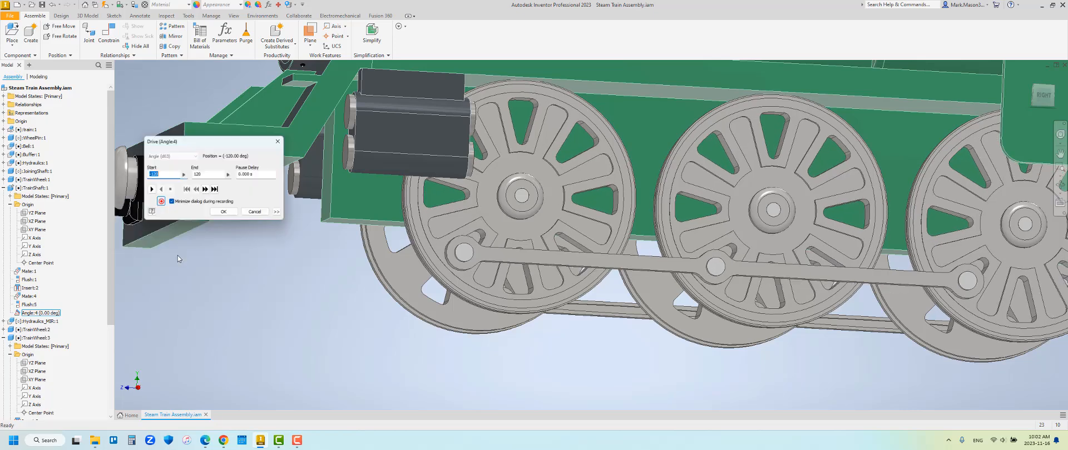
left_click(164, 171)
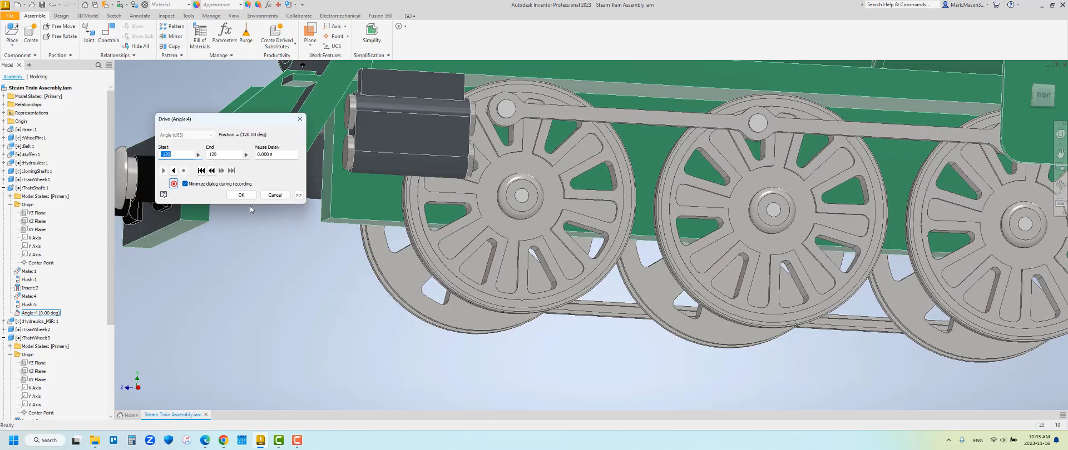
left_click(241, 195)
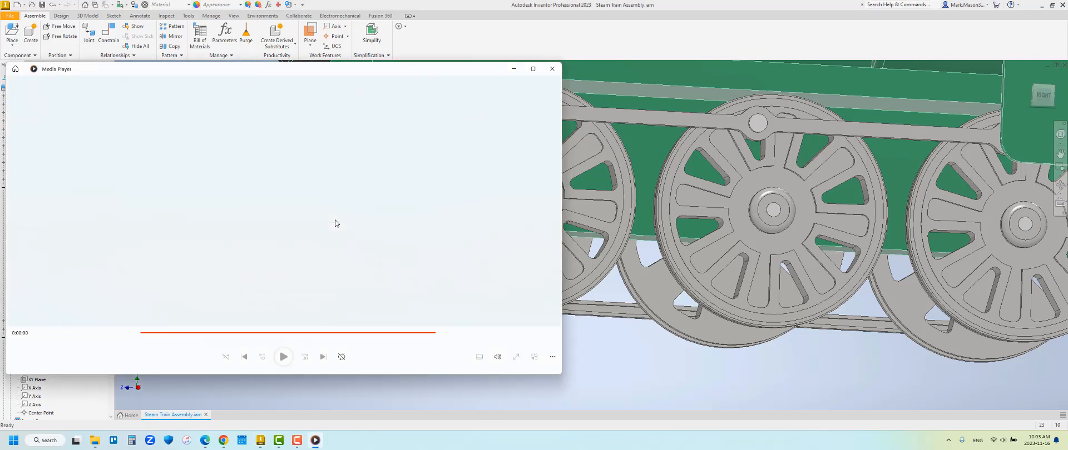
left_click(552, 68)
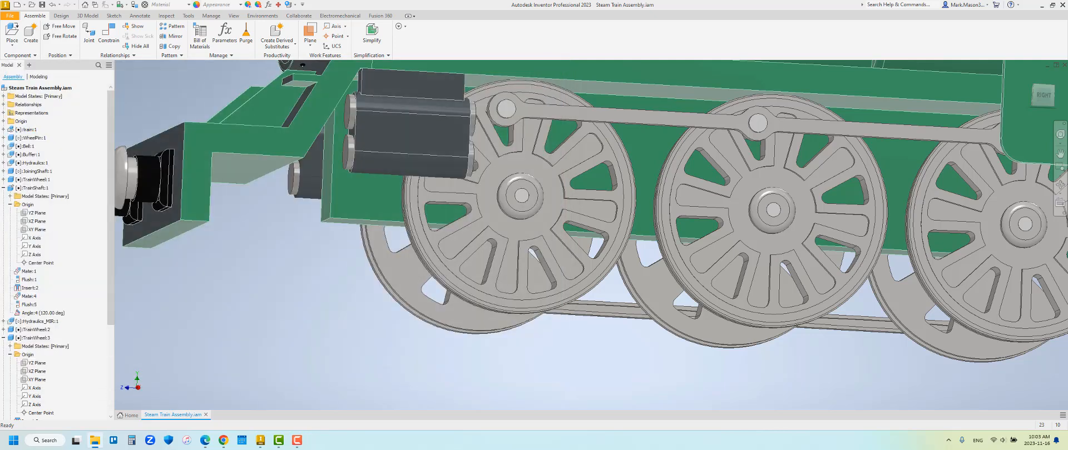